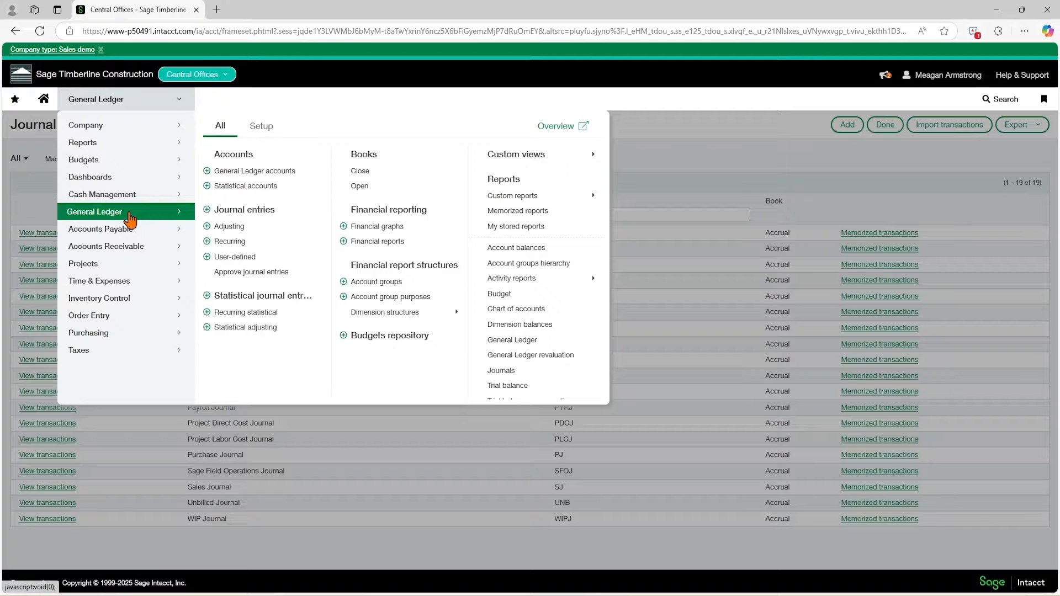
- Open the General Journal's transactions from the General Ledger journal entries and start a new entry
click(234, 213)
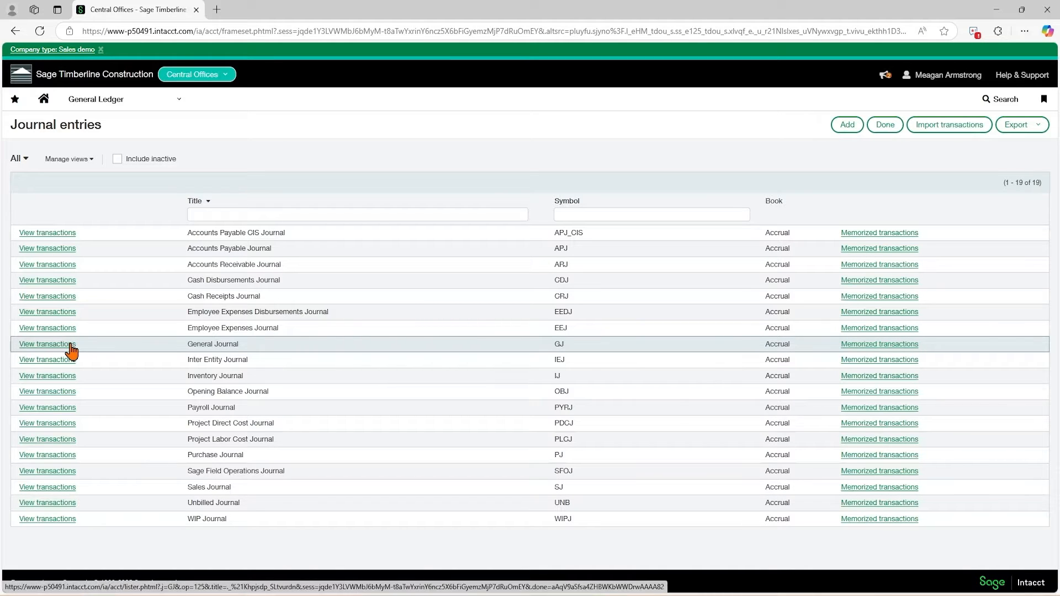
click(71, 346)
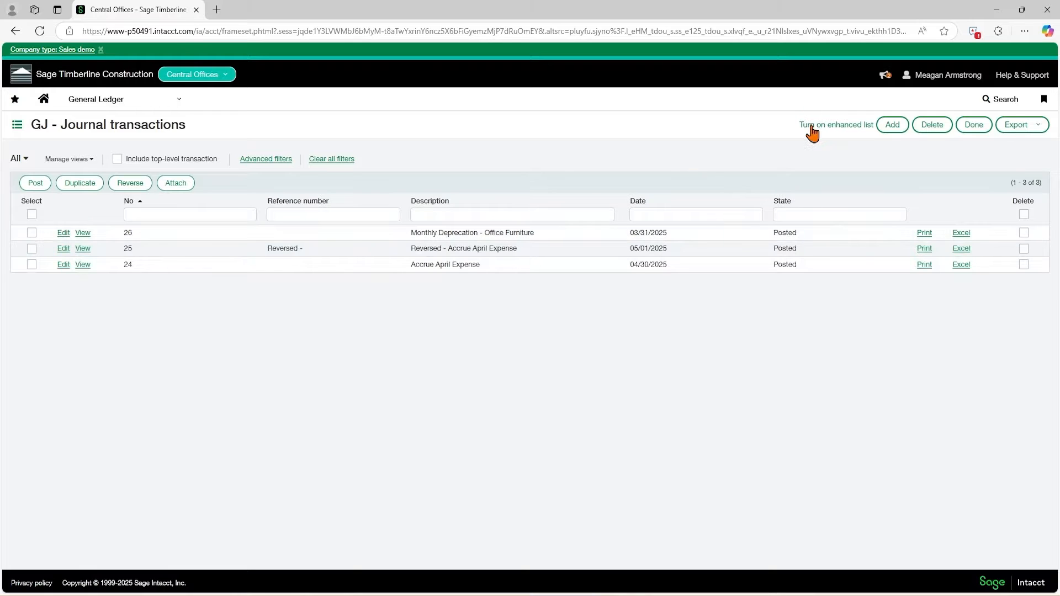
click(887, 127)
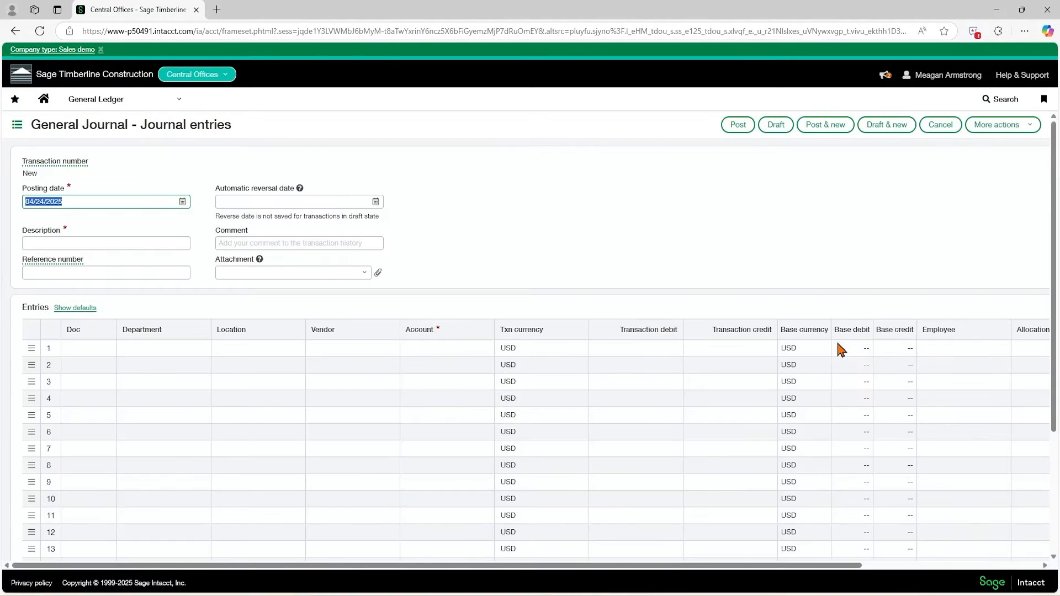
- Set the new entry's posting date to 04/30/2025 and its description to "Monthly Depreciation - Truck"
text(04/30/2025)
key(Tab)
key(Tab)
text(Mont)
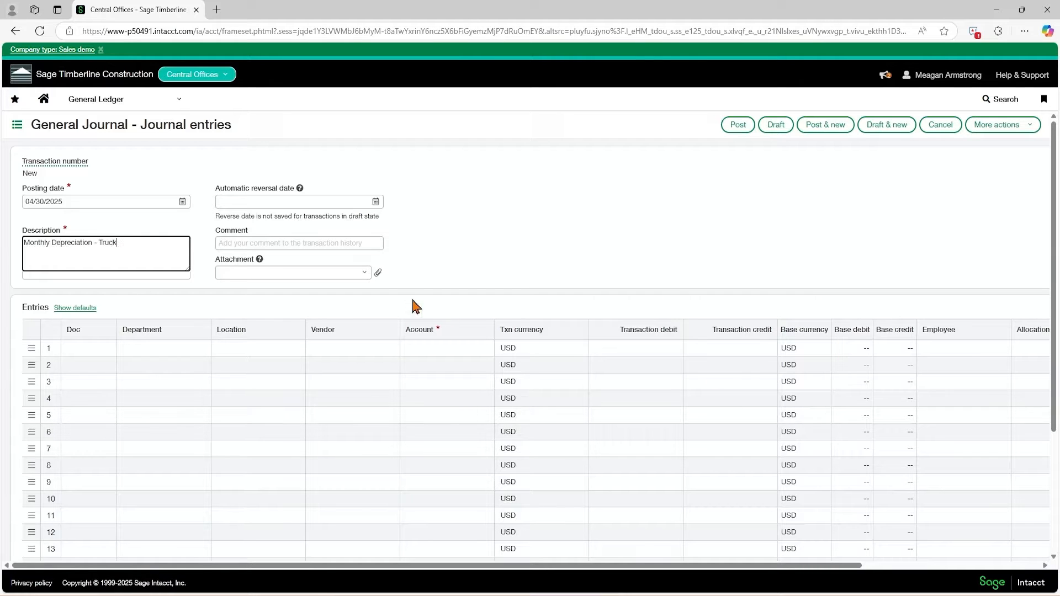
- Assign entry line 1 to the OPERATIONS--Construction Operations department and the LLC_01--Central Offices location
click(155, 346)
text(o)
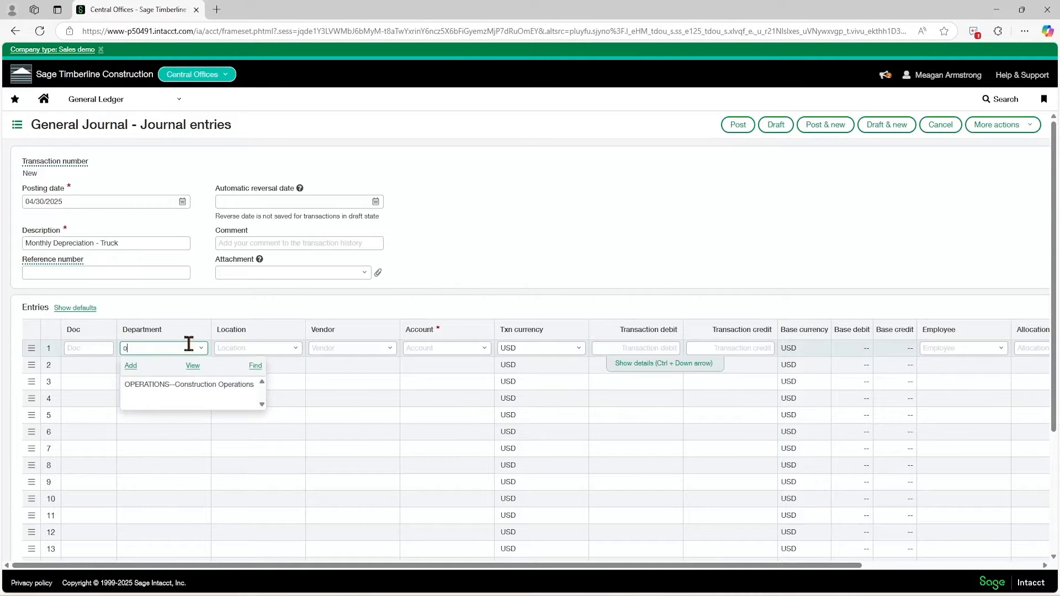
click(204, 385)
click(253, 350)
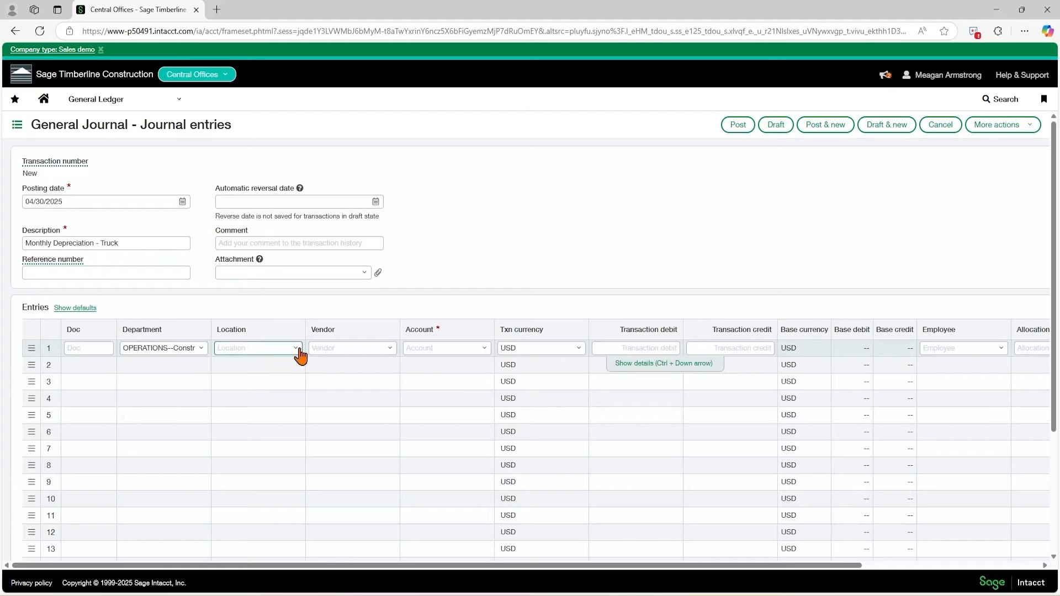
click(297, 349)
click(272, 381)
- Assign account 68110--Depreciation to entry line 1 with a transaction debit of 250
click(424, 347)
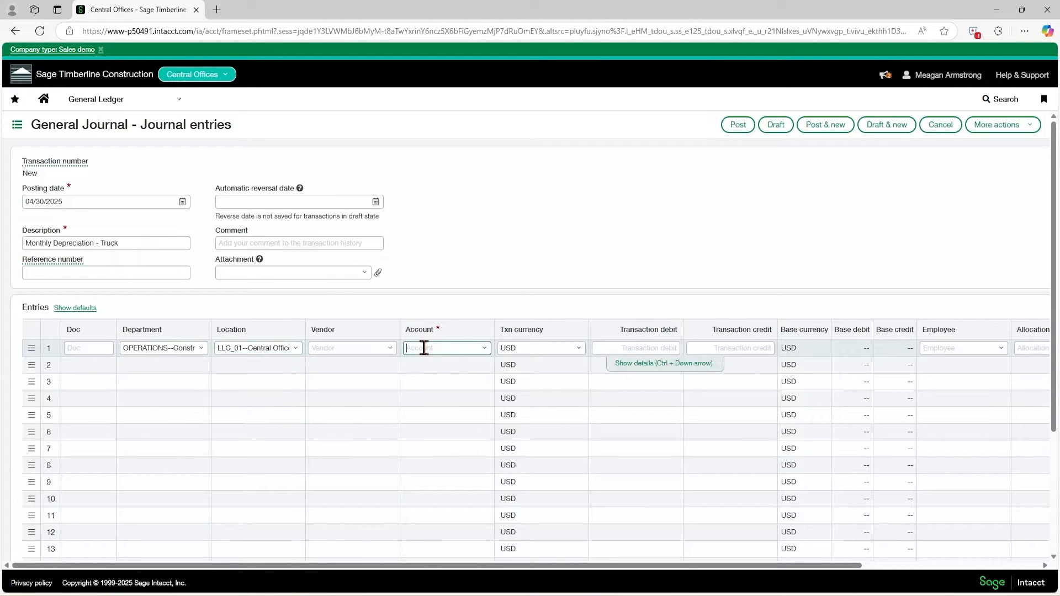
text(68)
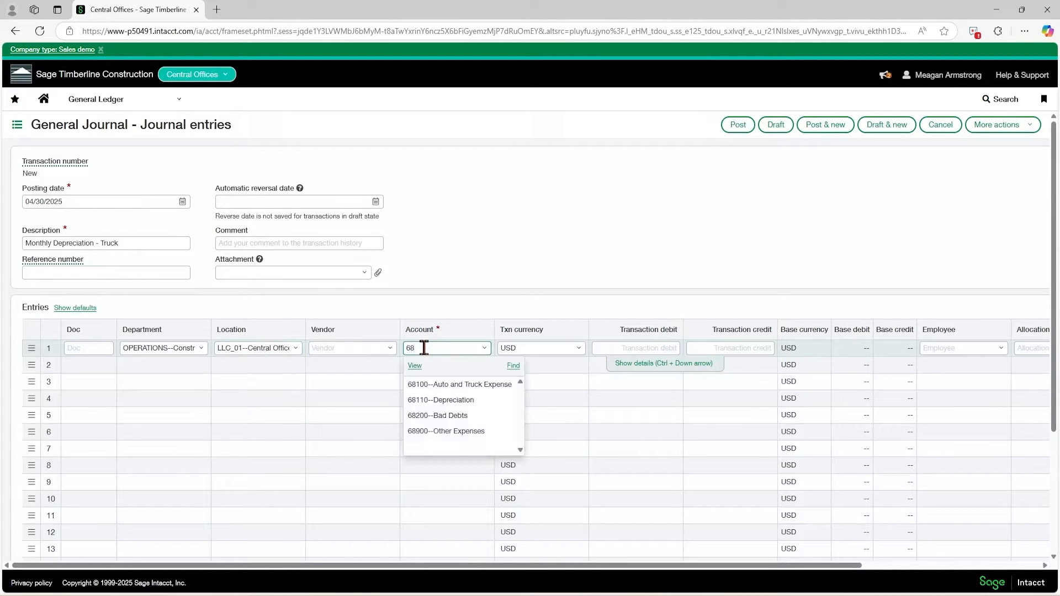
key(Down)
key(Down)
key(Tab)
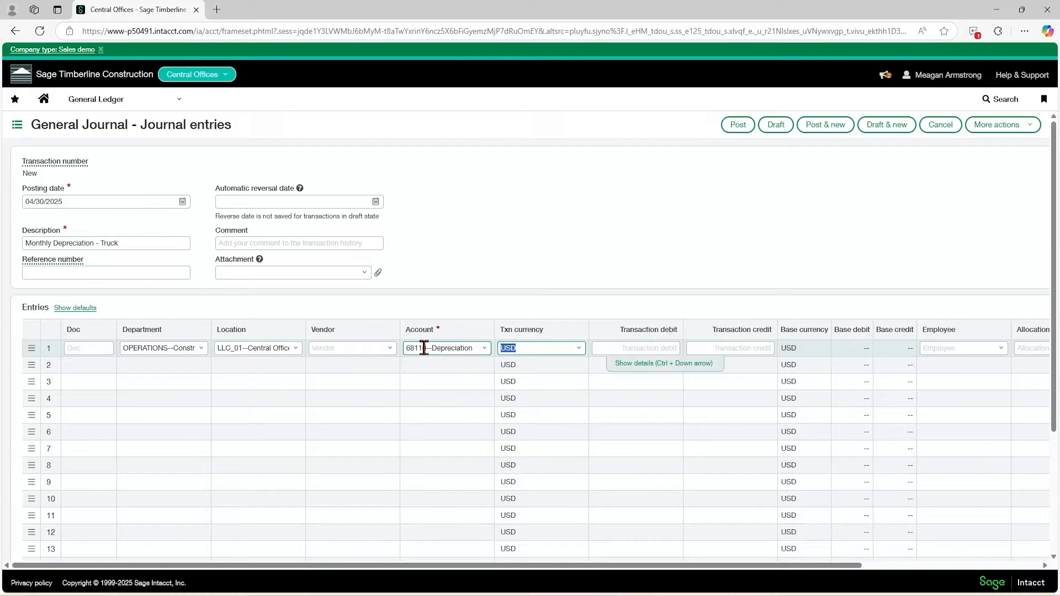
key(Tab)
text(250)
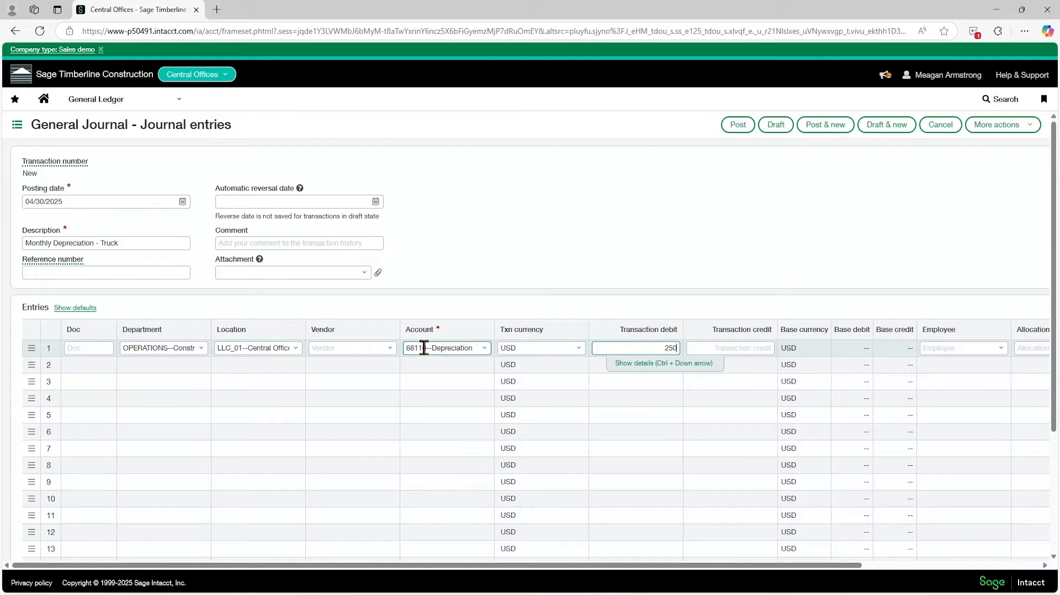
- Assign entry line 2 to the OPERATIONS--Construction Operations department and the LLC_01--Central Offices location
key(Tab)
key(Tab)
key(Tab)
key(Tab)
key(Tab)
key(Tab)
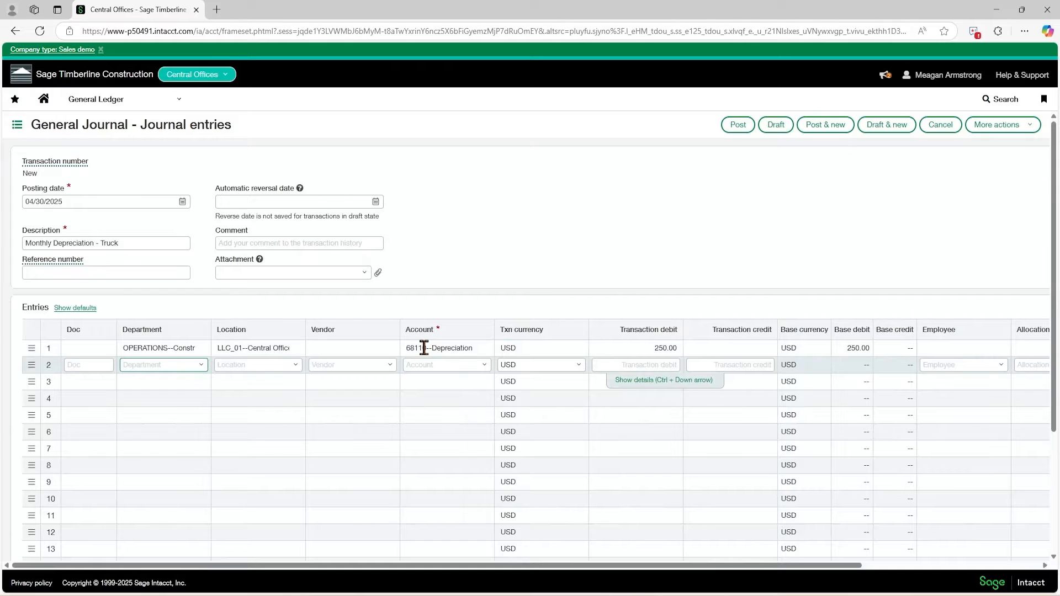
text(op)
key(Down)
key(Tab)
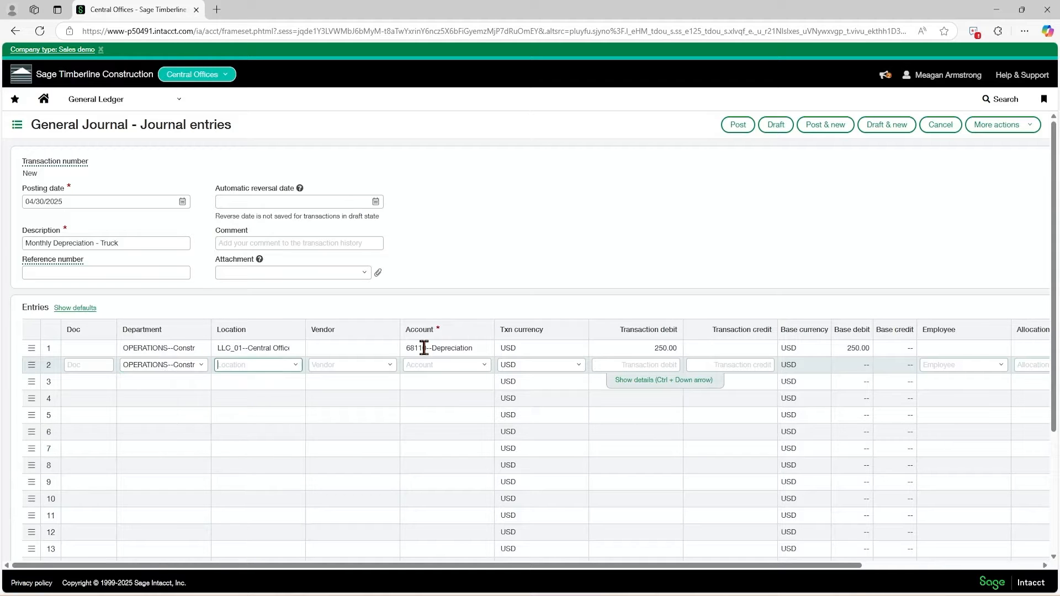
key(Down)
key(Down)
key(Tab)
- Set the account of entry line 2 to 15610--Accum Depreciation - Vehicles
key(Tab)
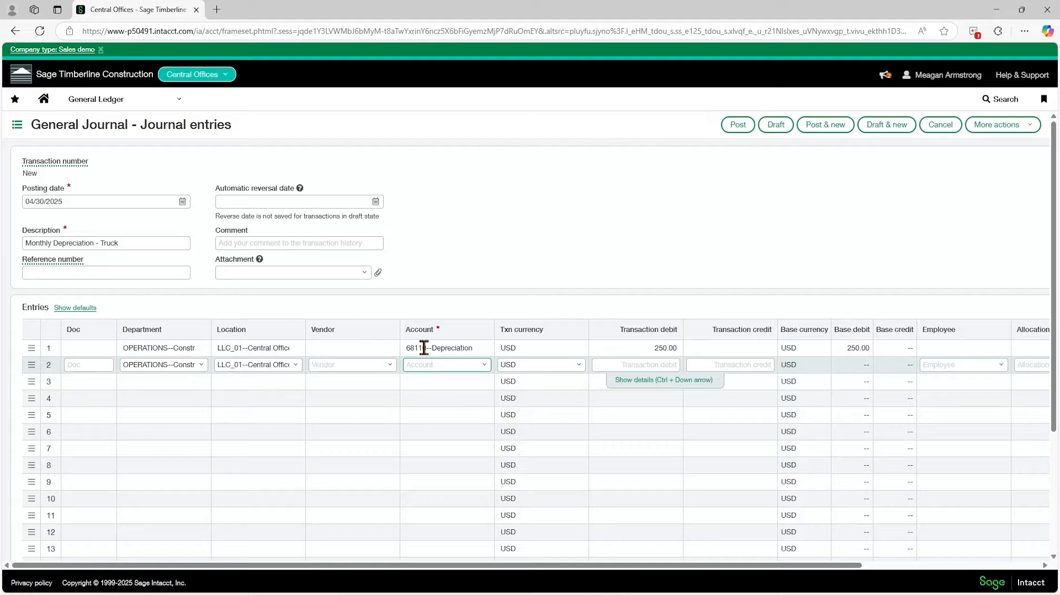
text(156)
key(Down)
key(Down)
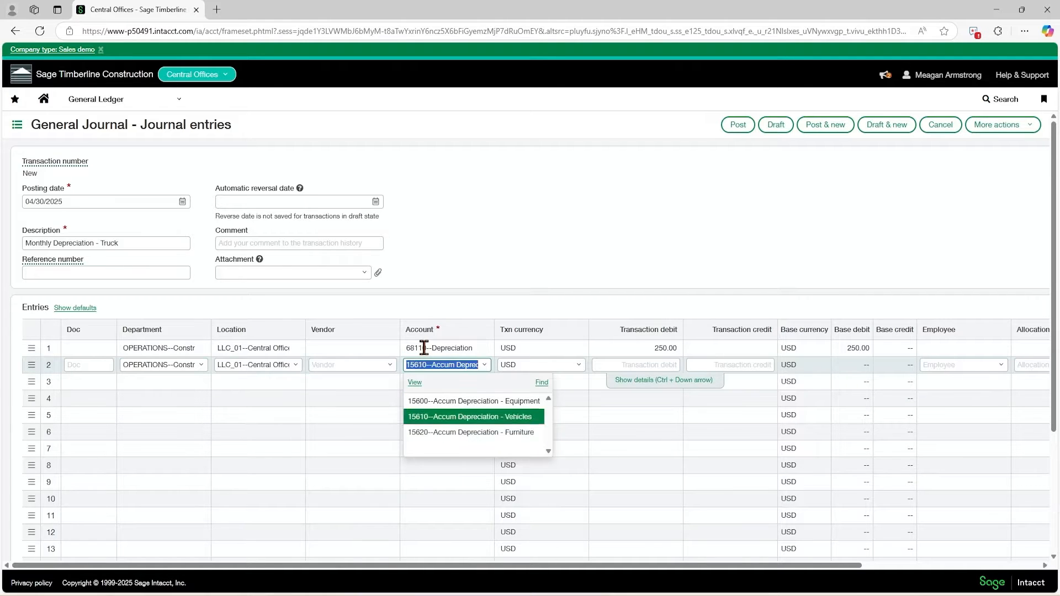
key(Tab)
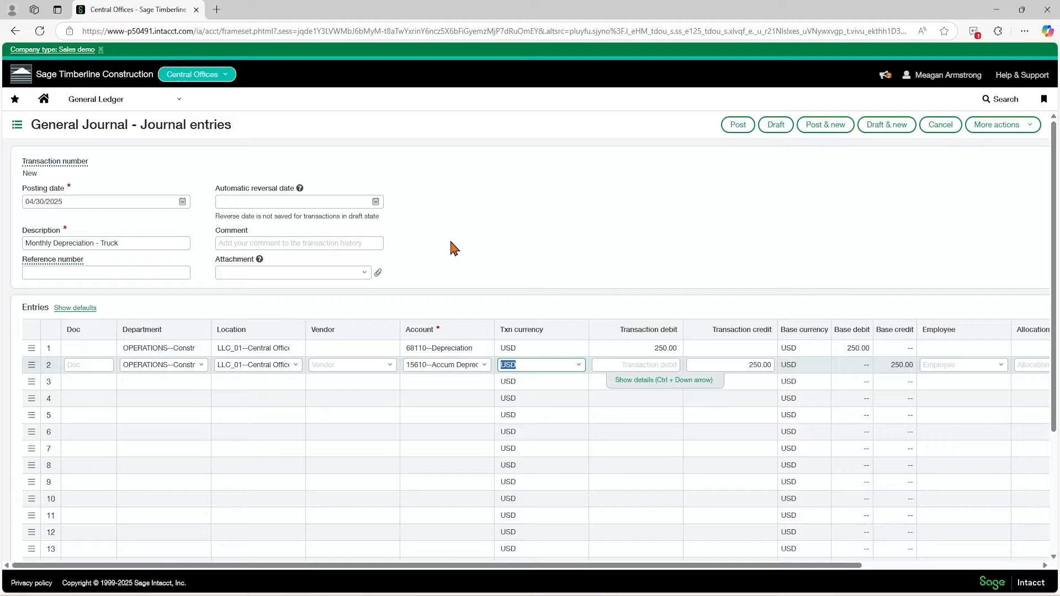
- Check the entry's debit and credit totals and post the truck depreciation entry
scroll(337, 414, down, 3)
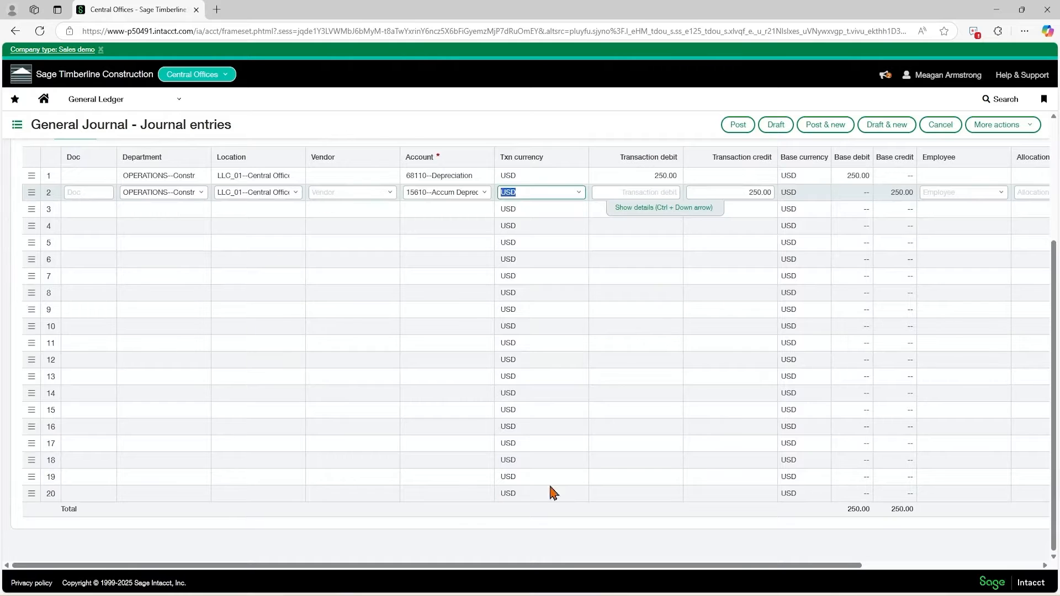
scroll(374, 267, up, 3)
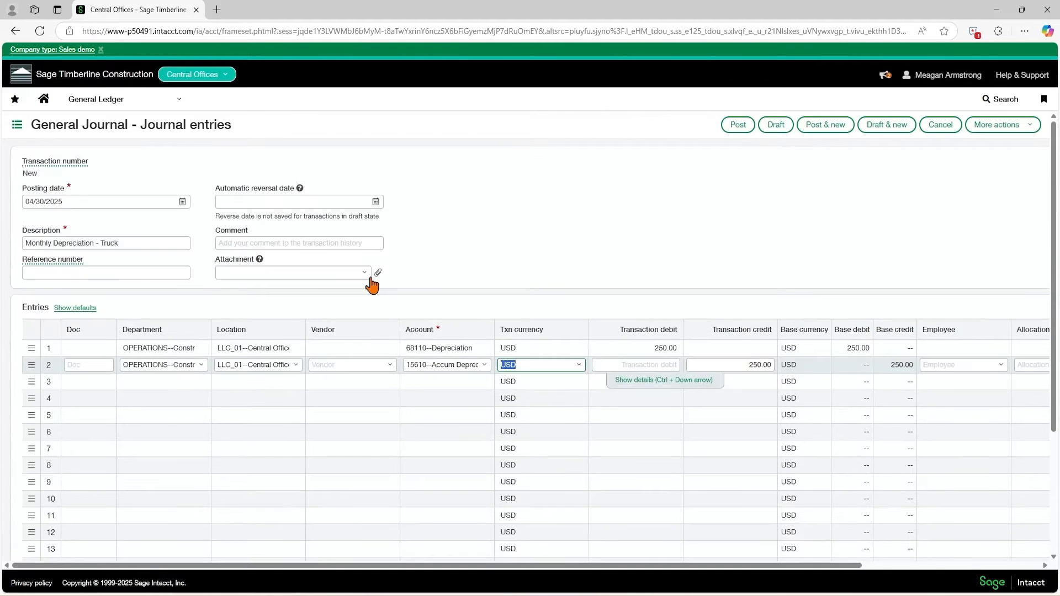
click(739, 125)
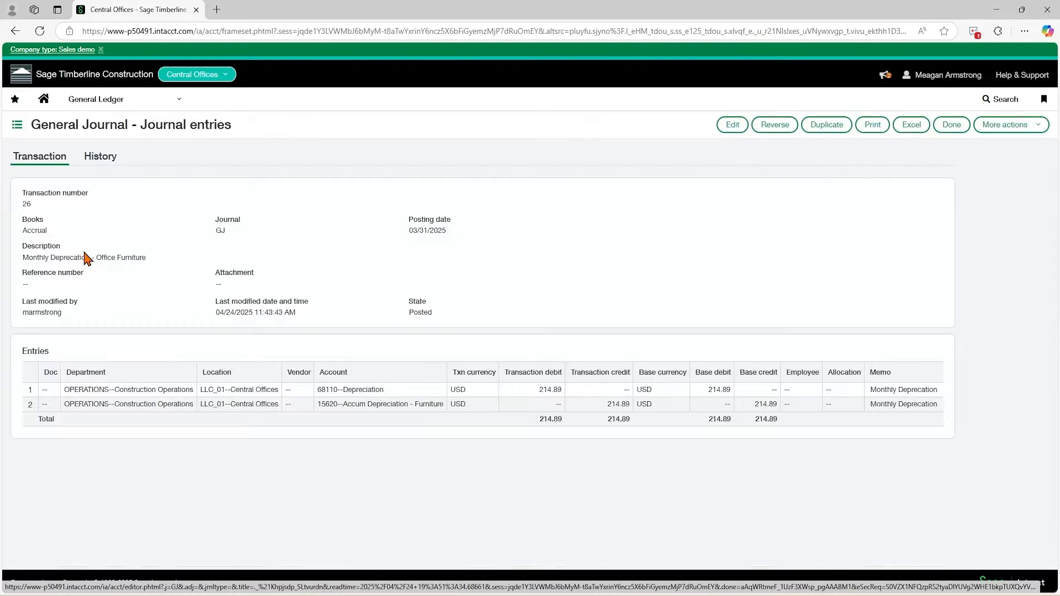
- Post a duplicate of the 03/31/2025 office furniture depreciation entry dated 04/30/2025, updating the exchange rate date for all line items
click(843, 124)
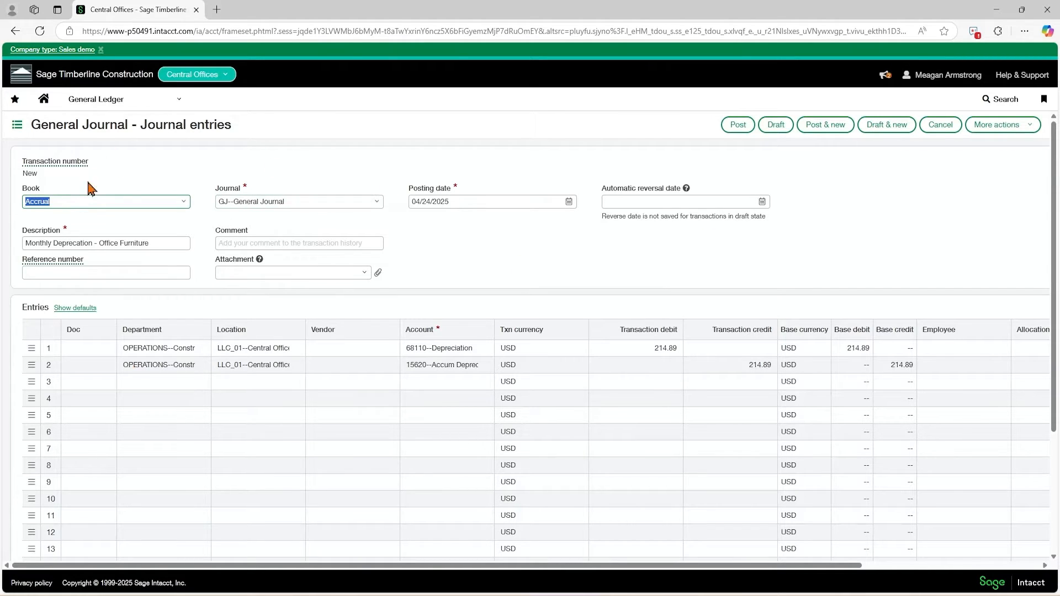
click(78, 243)
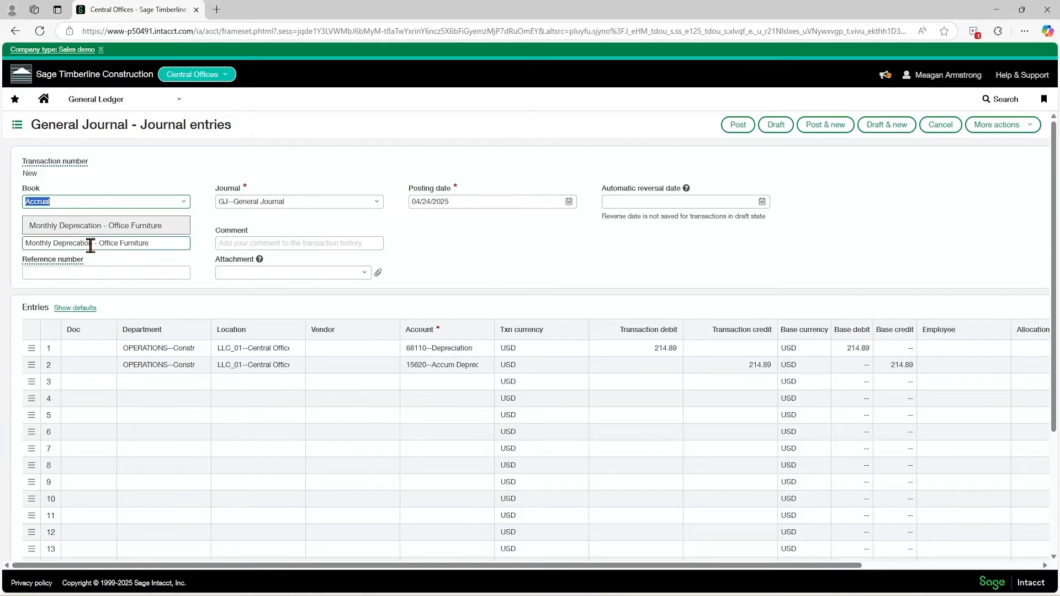
click(95, 227)
click(476, 198)
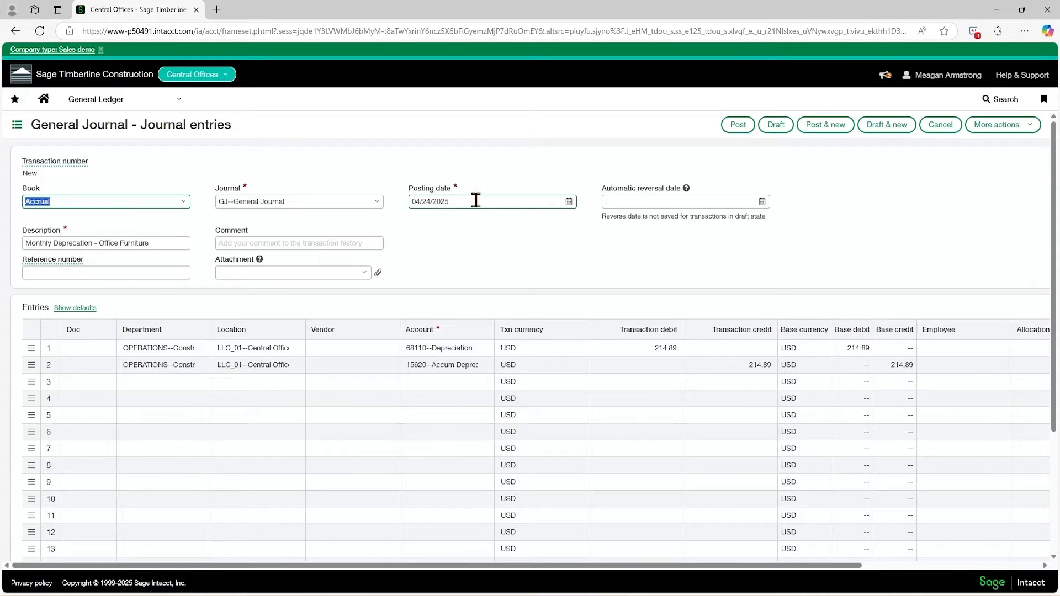
click(476, 200)
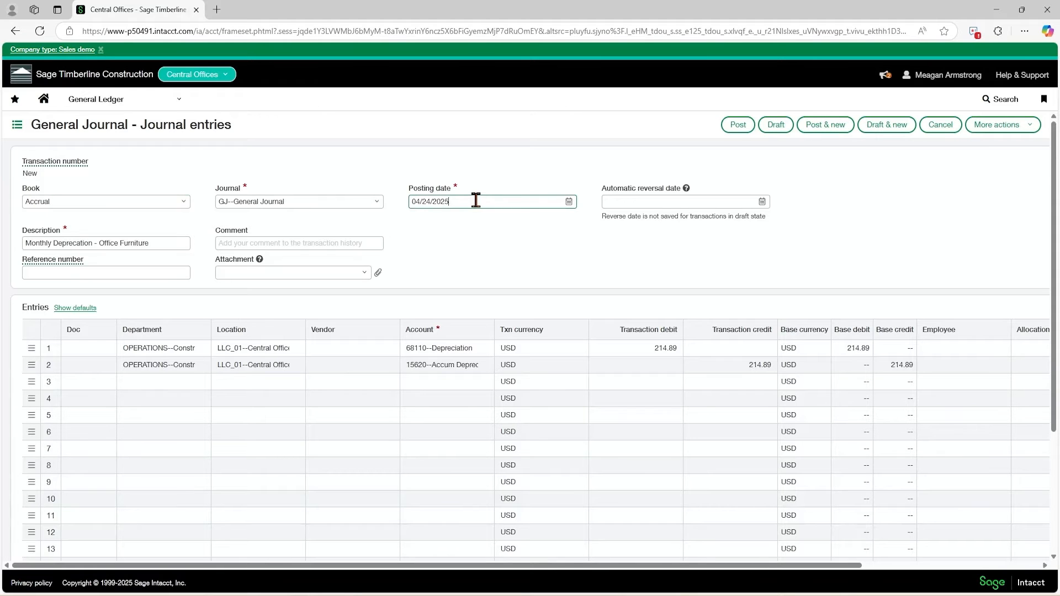
key(Tab)
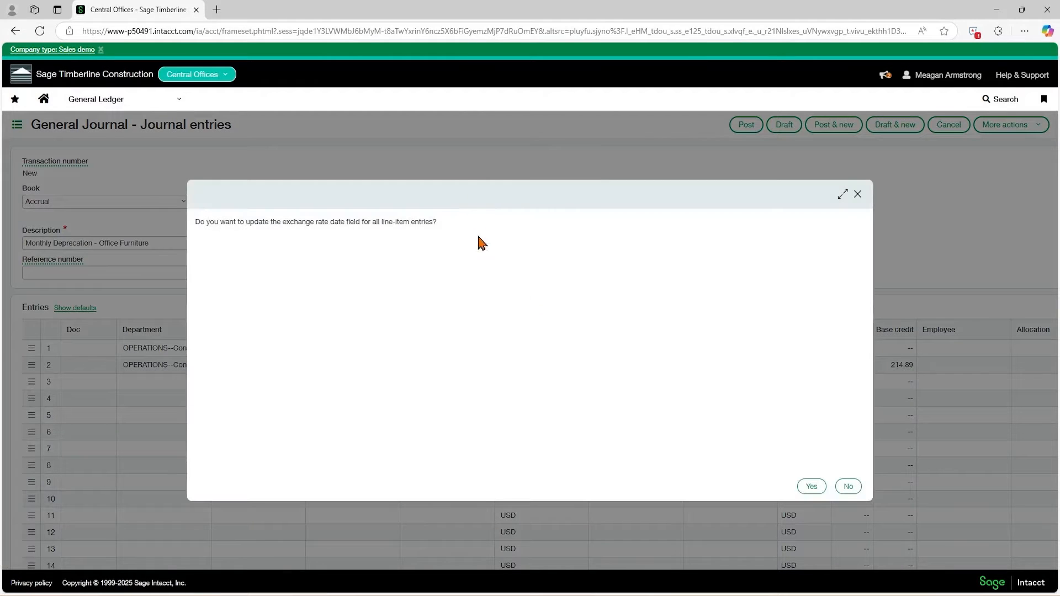
click(810, 487)
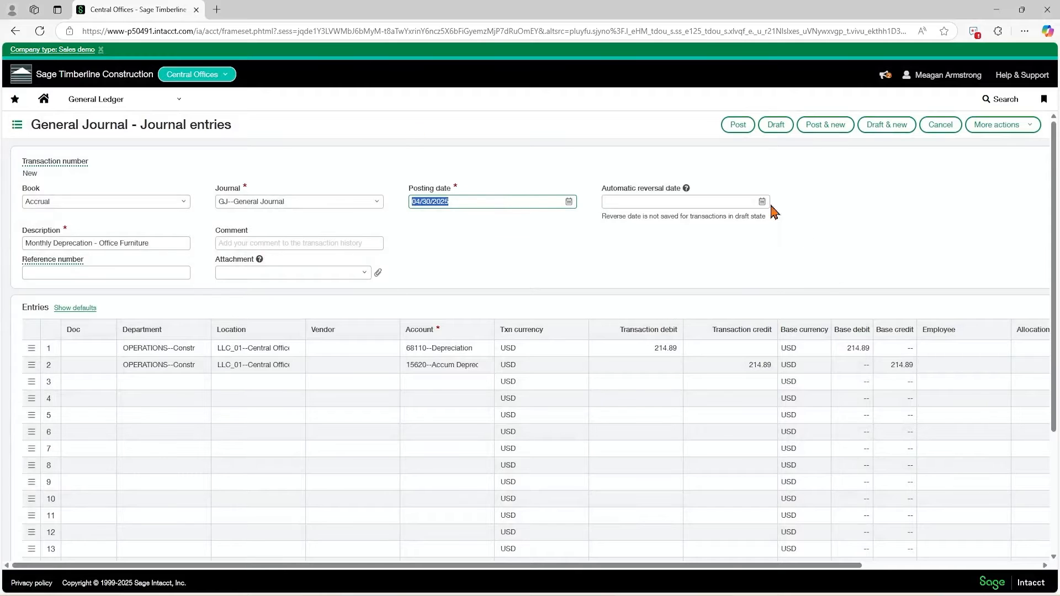
click(734, 131)
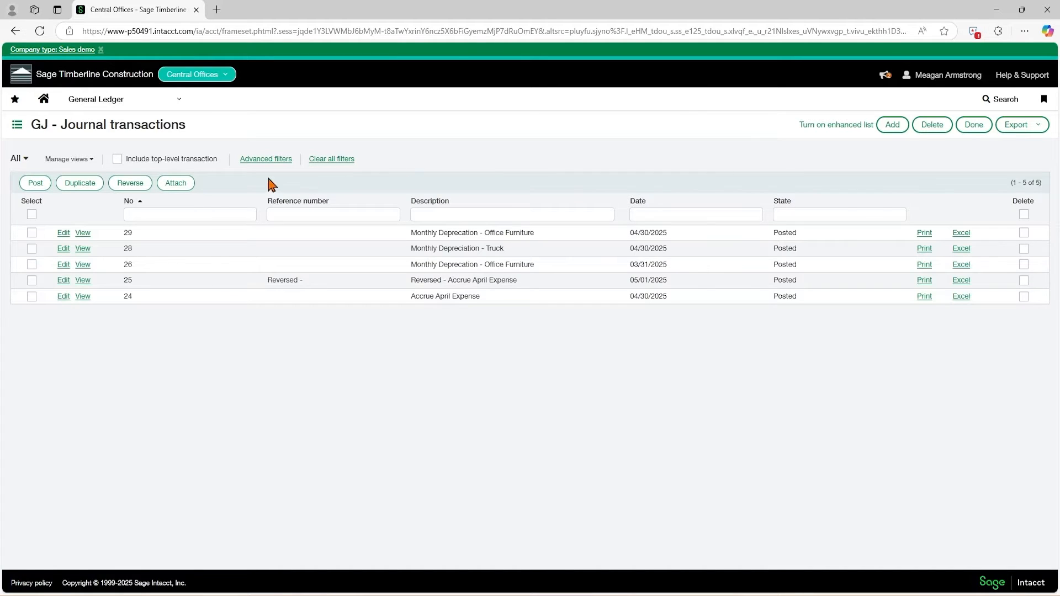
- Open the 04/30/2025 office furniture depreciation entry for editing and add a blank line below line 2
click(64, 233)
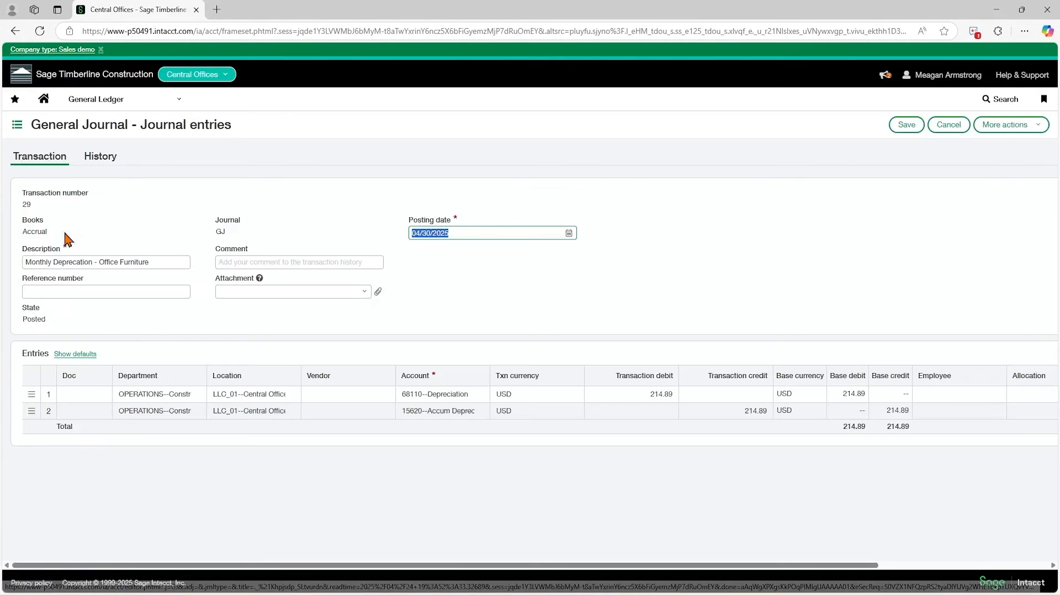
click(336, 393)
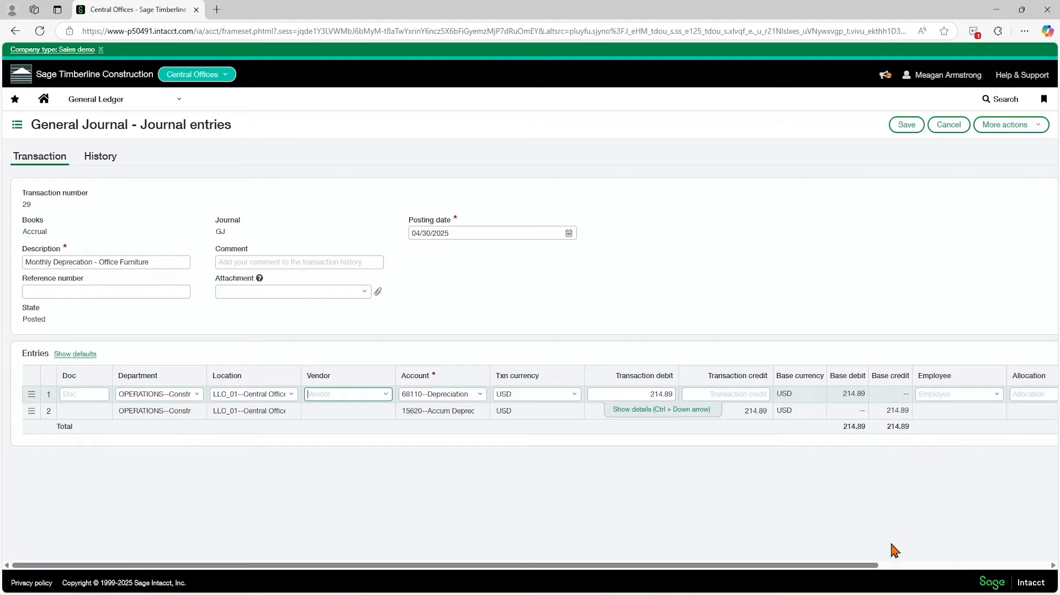
scroll(841, 529, right, 3)
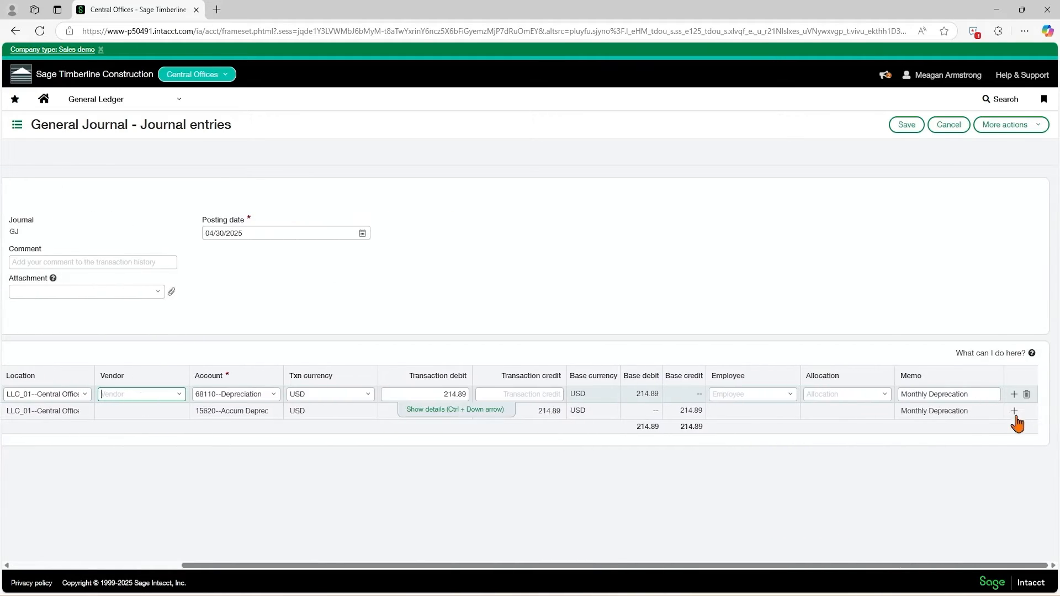
click(1014, 413)
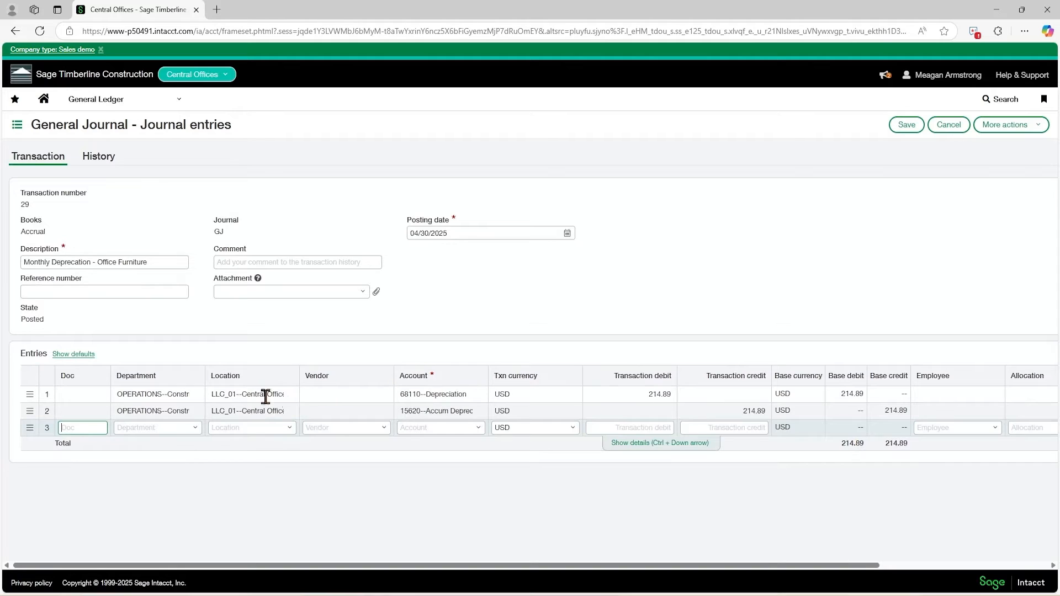
- Set the transaction debit of the 68110--Depreciation line to 414.89
click(235, 394)
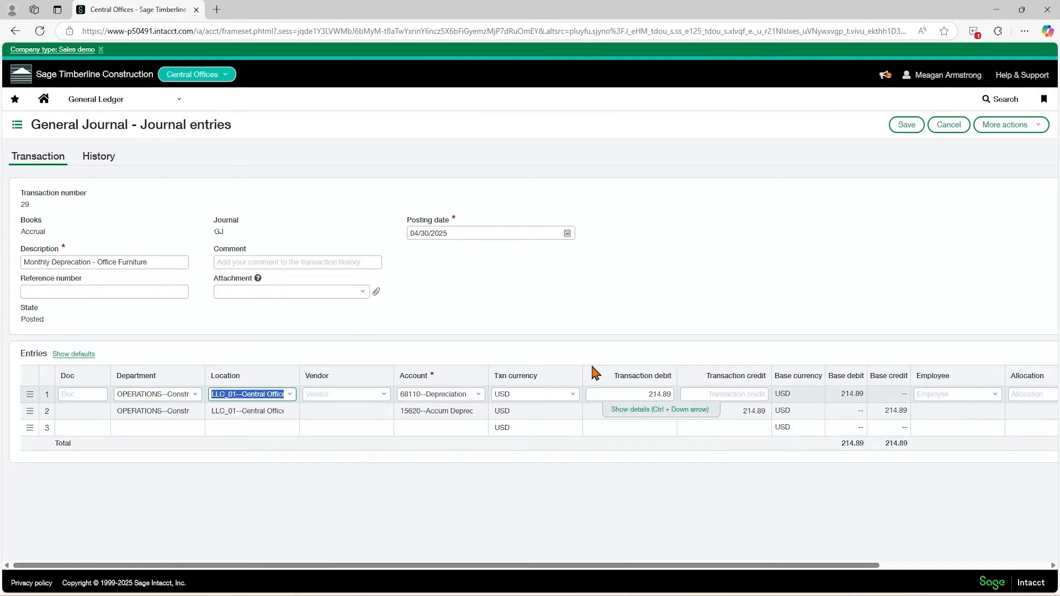
click(641, 396)
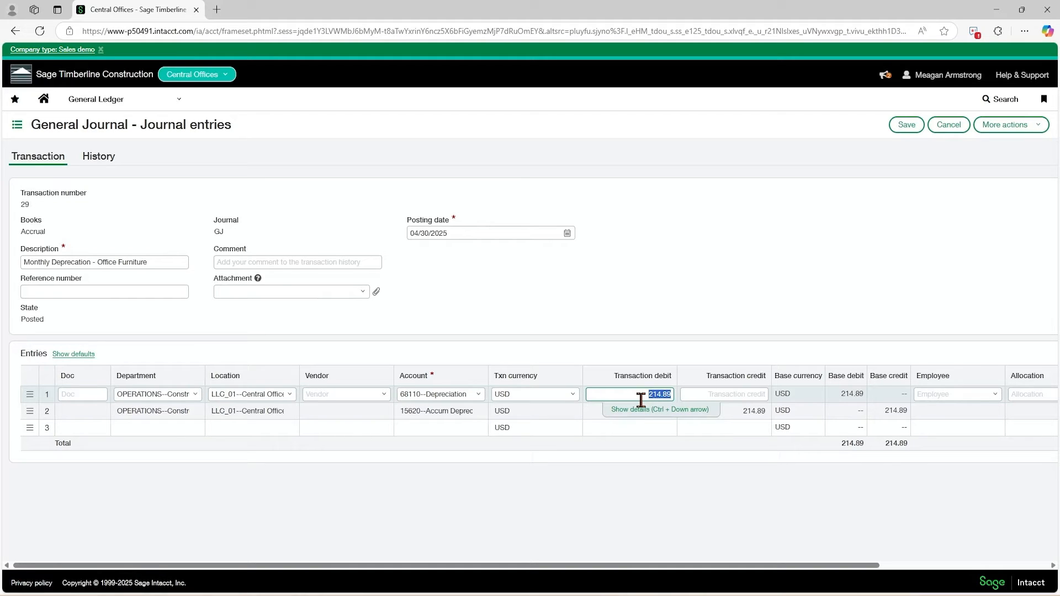
text(414)
key(Tab)
key(Tab)
key(Tab)
key(Tab)
key(Tab)
key(Tab)
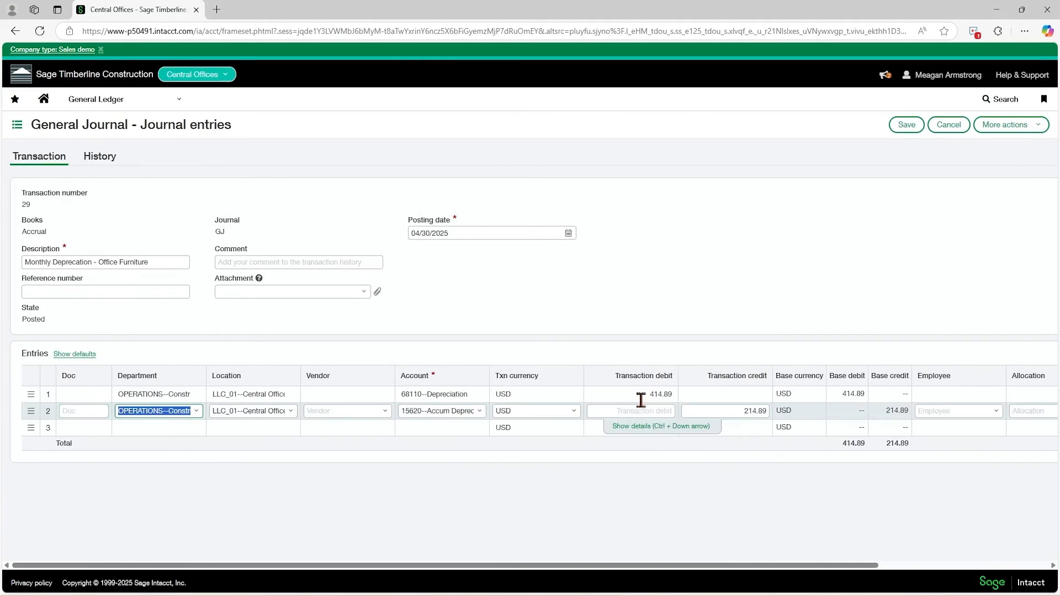
- Set the transaction credit of the 15620 accumulated depreciation line to 414.89 and save the entry
click(724, 407)
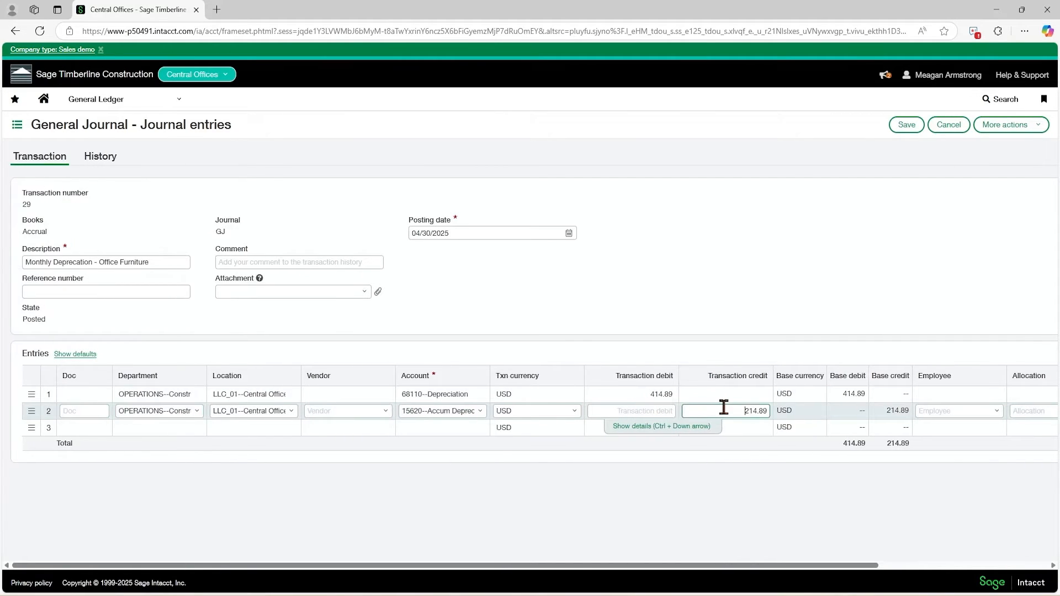
text(4)
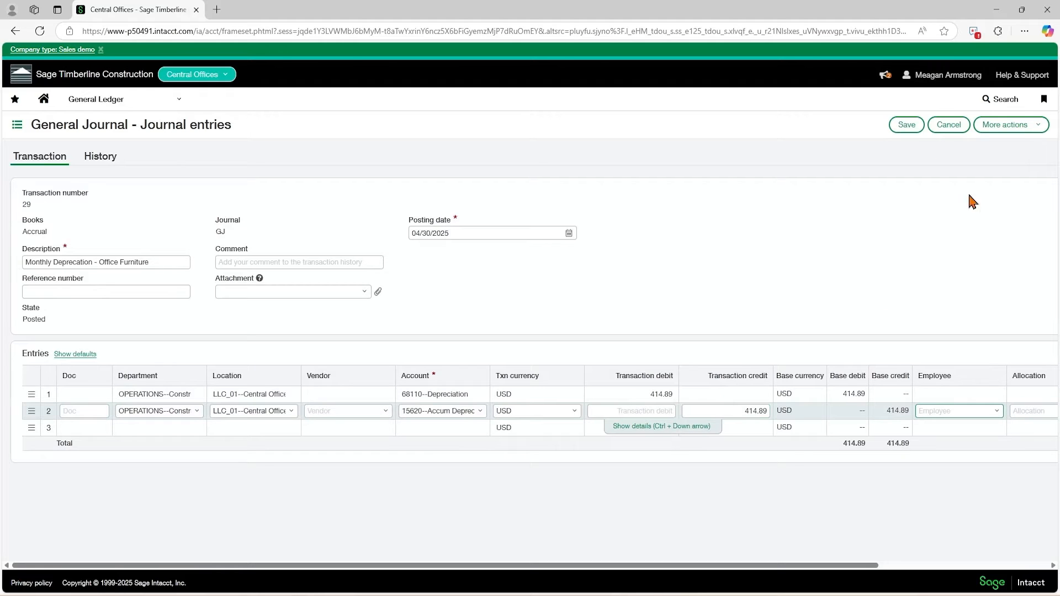
click(908, 128)
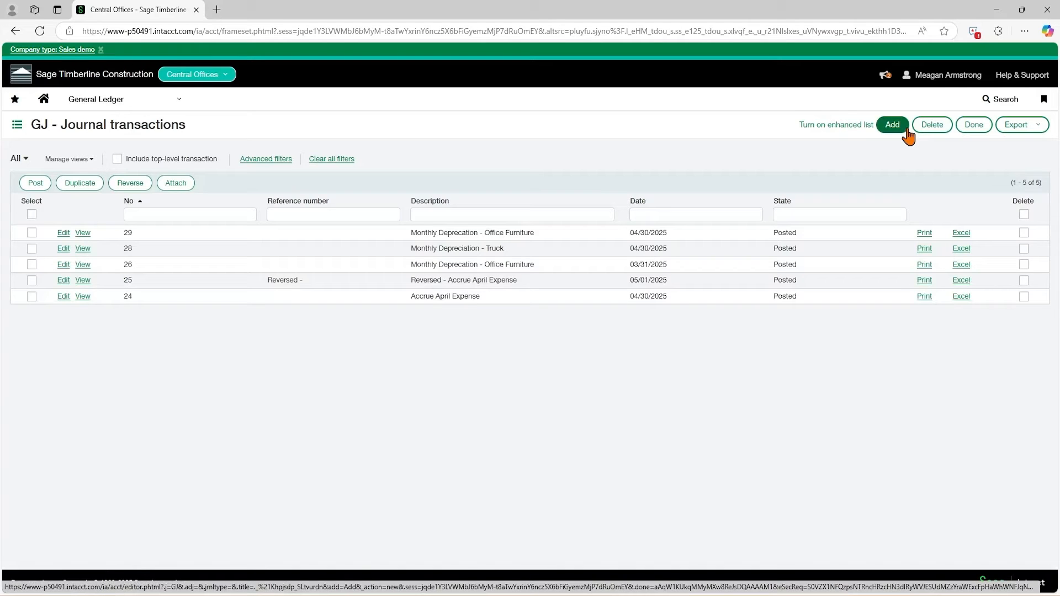
- Open the Accrue April Expense entry for editing, accept updating its tied reversal, and set the 67500--Utilities line's department to OPERATIONS--Construction Operations
click(61, 298)
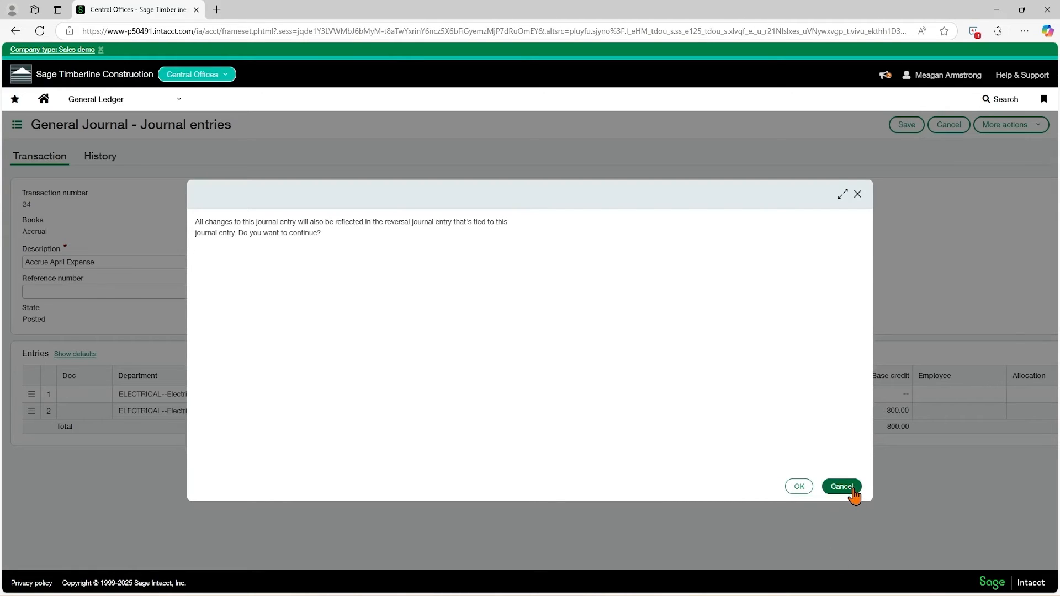
click(799, 487)
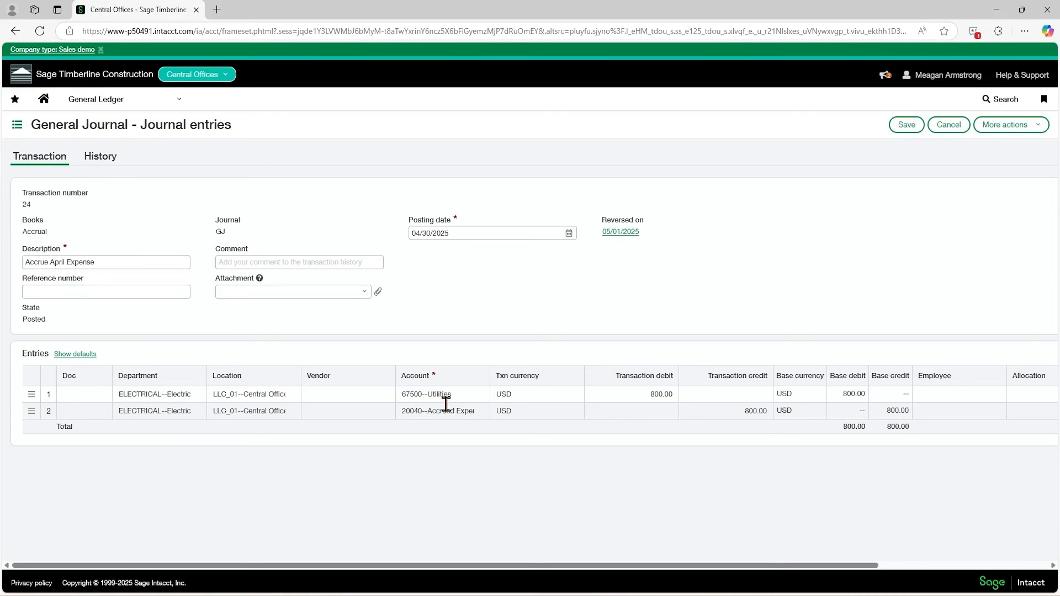
click(138, 393)
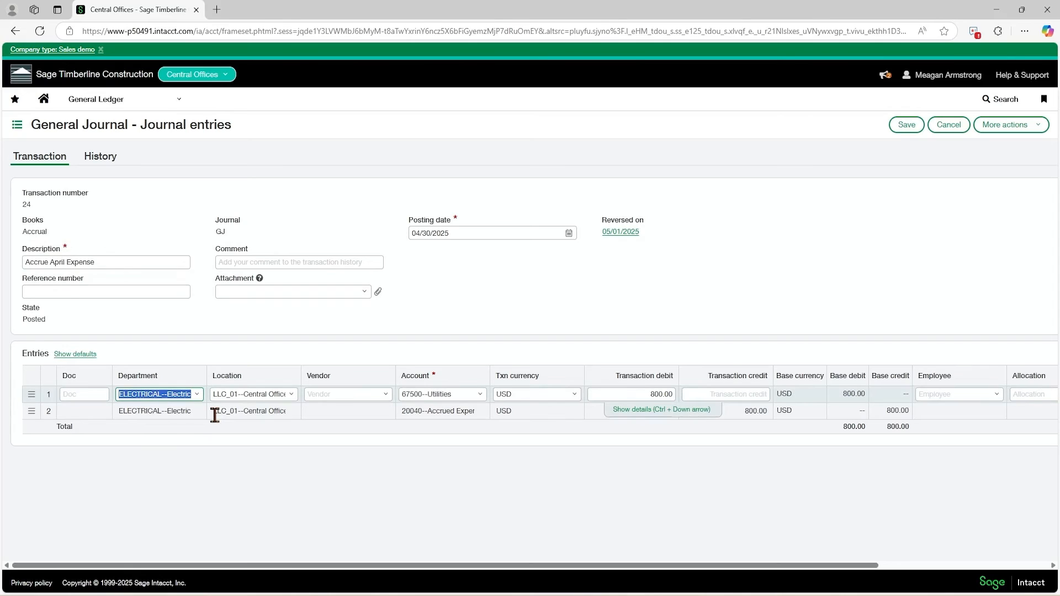
text(o)
click(210, 433)
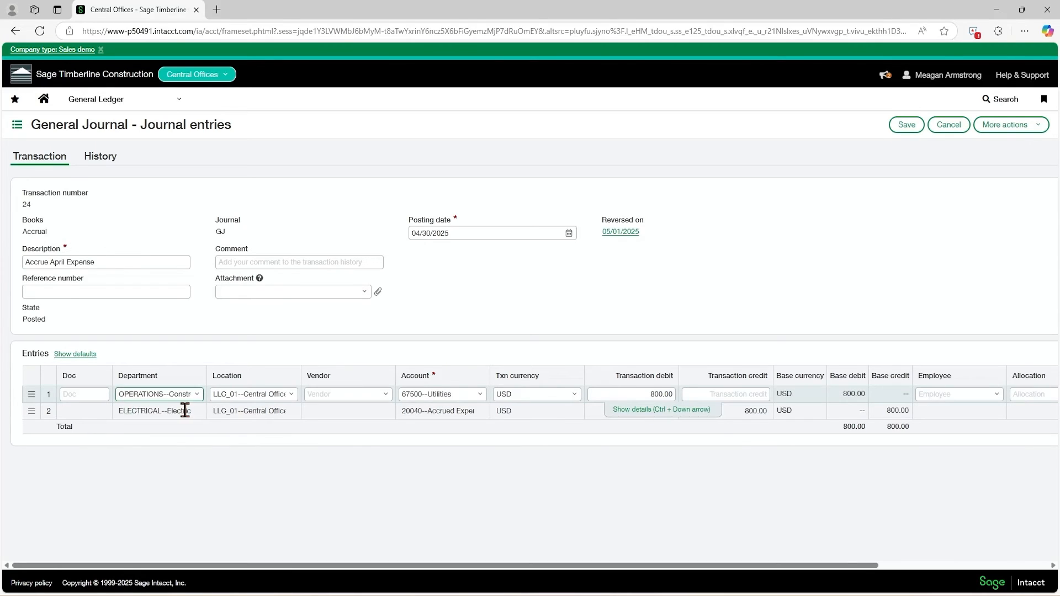
- Set the department of the 20040--Accrued Expenses line to OPERATIONS--Construction Operations and save the entry
click(185, 411)
text(o)
click(188, 447)
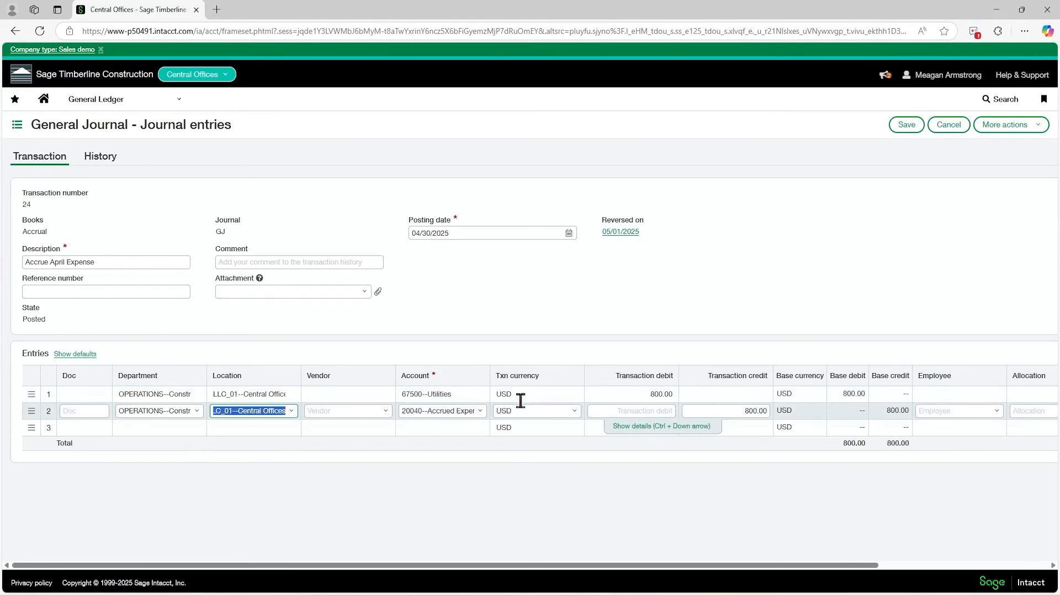
click(894, 129)
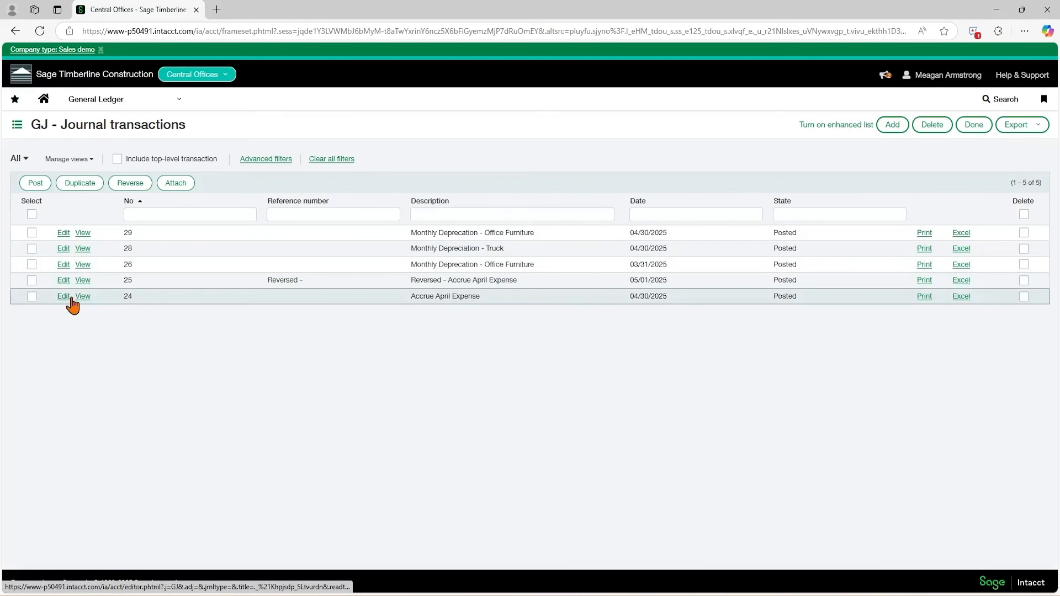
- View the 05/01/2025 reversal of Accrue April Expense to check its line departments, and return to the transaction list
click(82, 281)
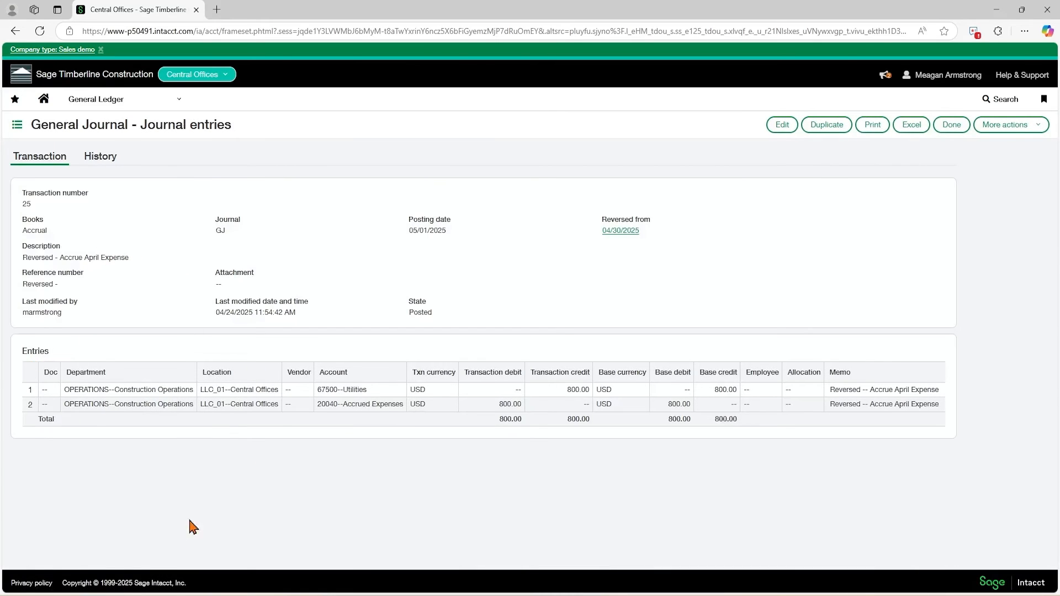
click(961, 131)
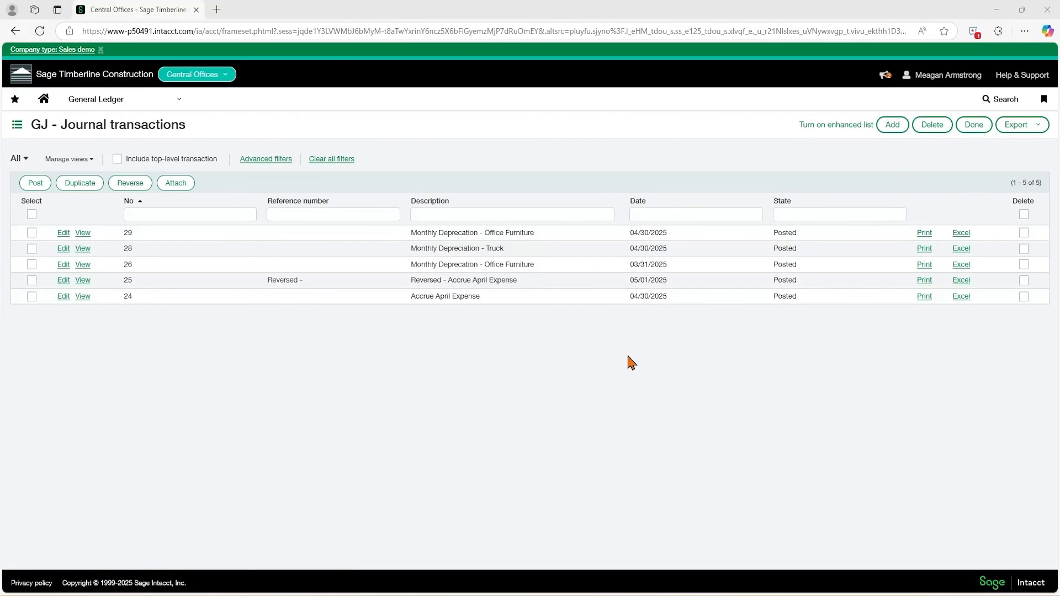